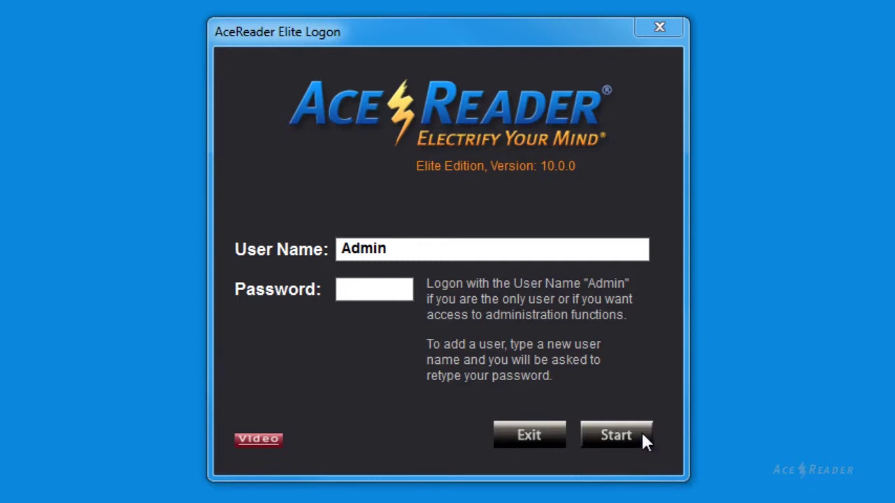
Log on as the Admin user and go to the Administration functions
click(642, 439)
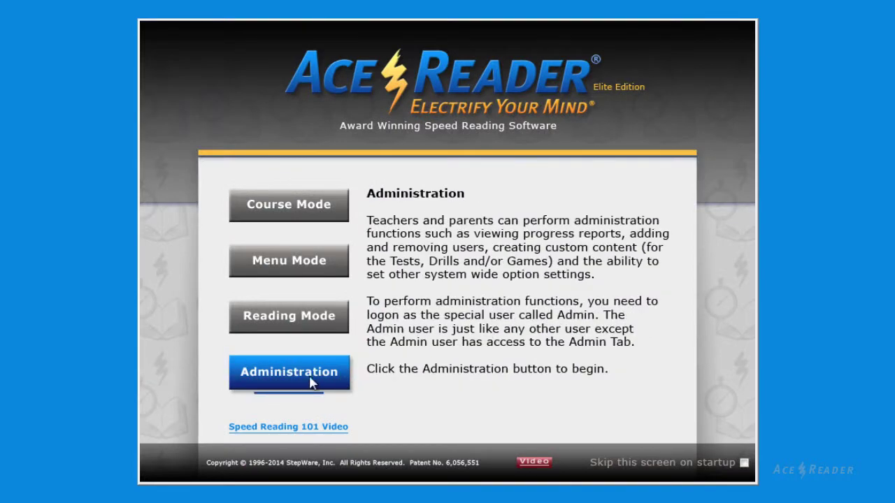
click(285, 388)
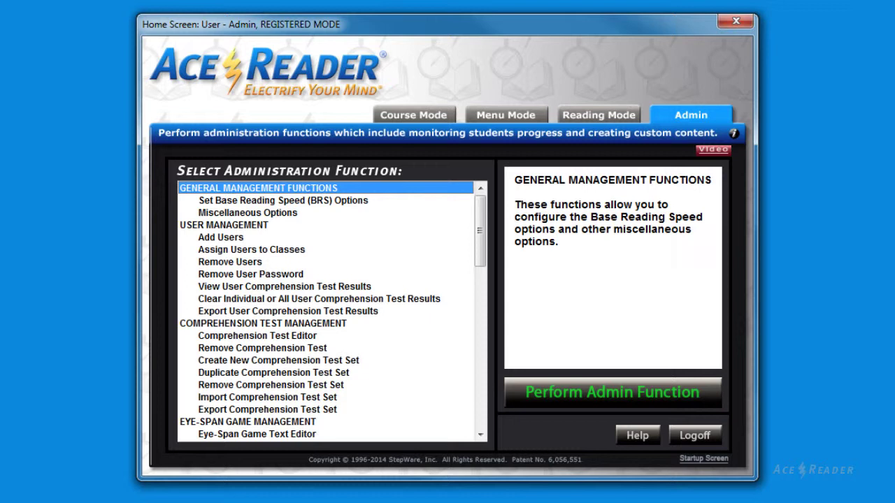
Select and open the Set Base Reading Speed (BRS) Options function
click(384, 204)
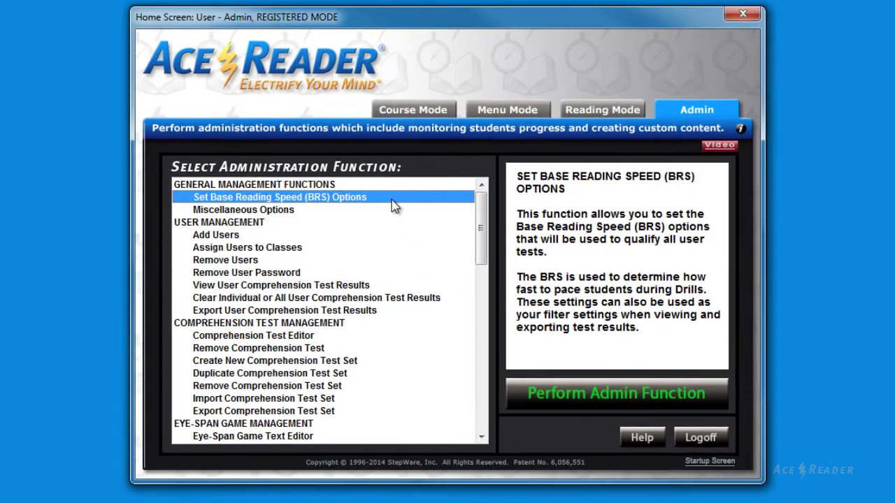
double_click(394, 200)
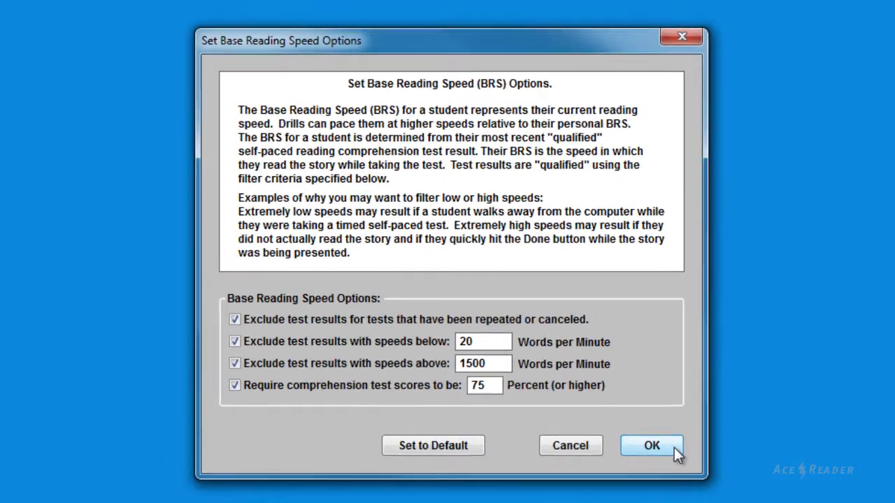
Accept the BRS options unchanged: 20–1500 WPM and 75% comprehension
click(671, 449)
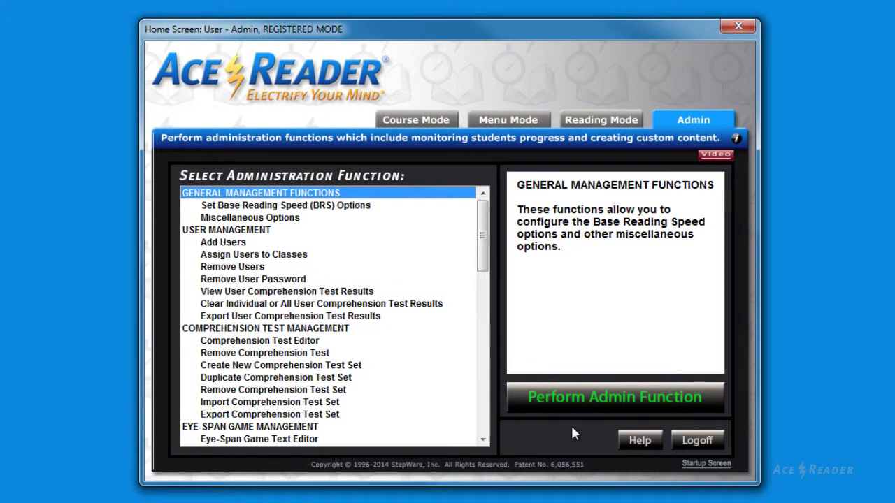
double_click(321, 217)
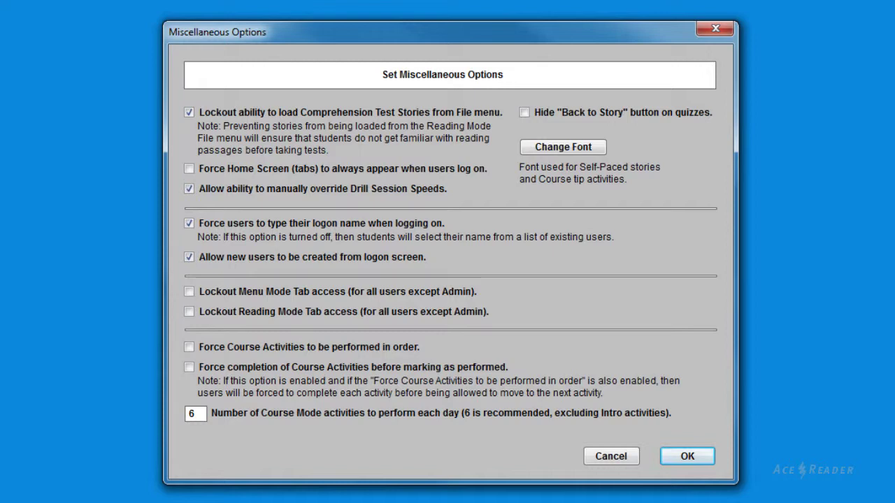
click(586, 148)
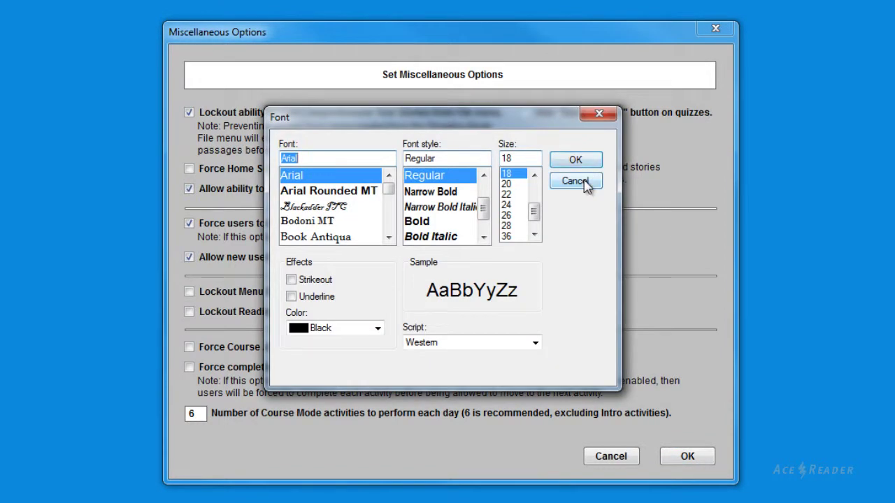
click(576, 182)
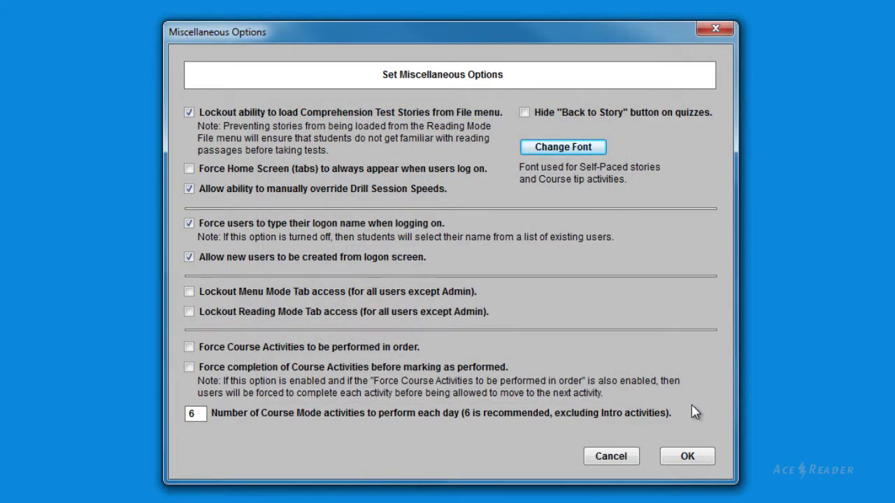
click(686, 455)
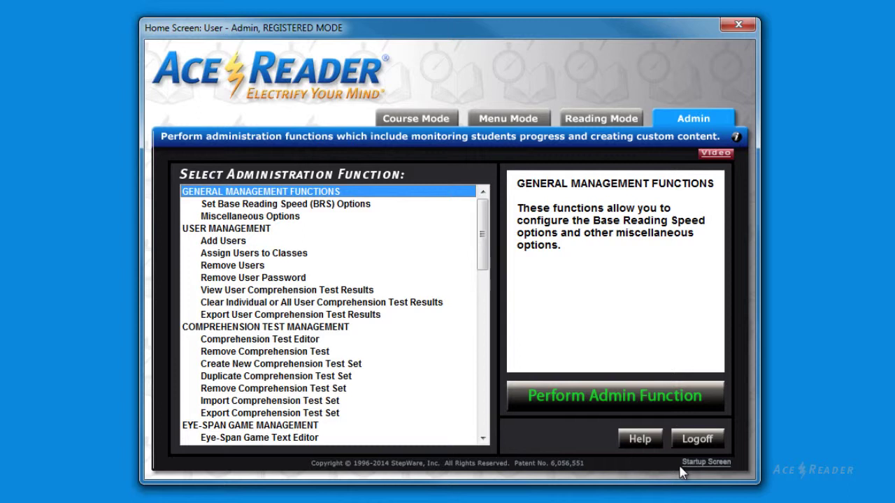
Review the second student's test results and speed/comprehension graphs, then close both
double_click(358, 297)
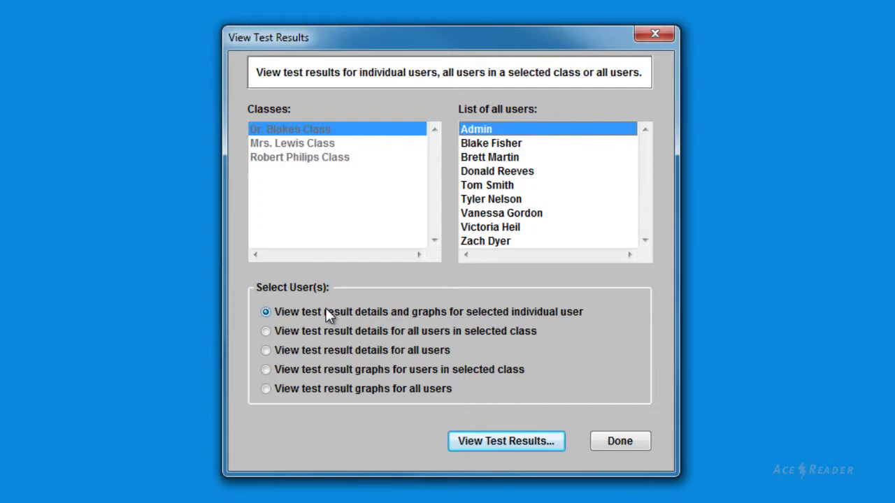
click(482, 142)
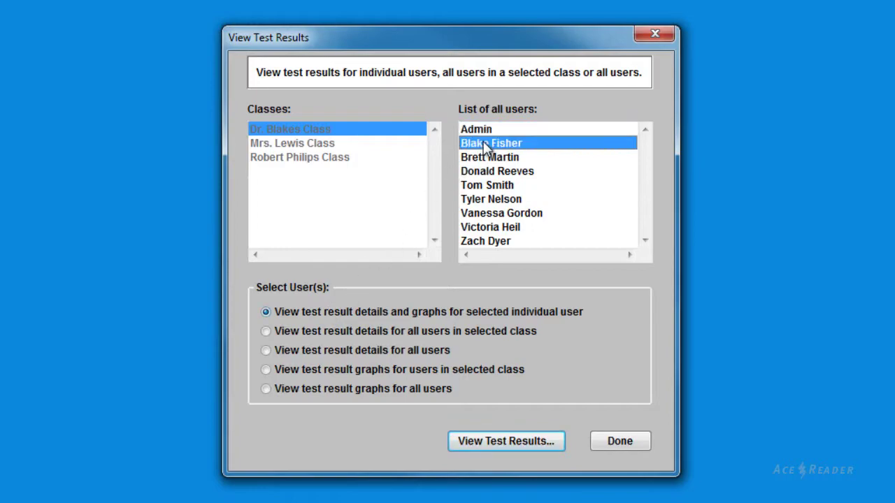
click(501, 440)
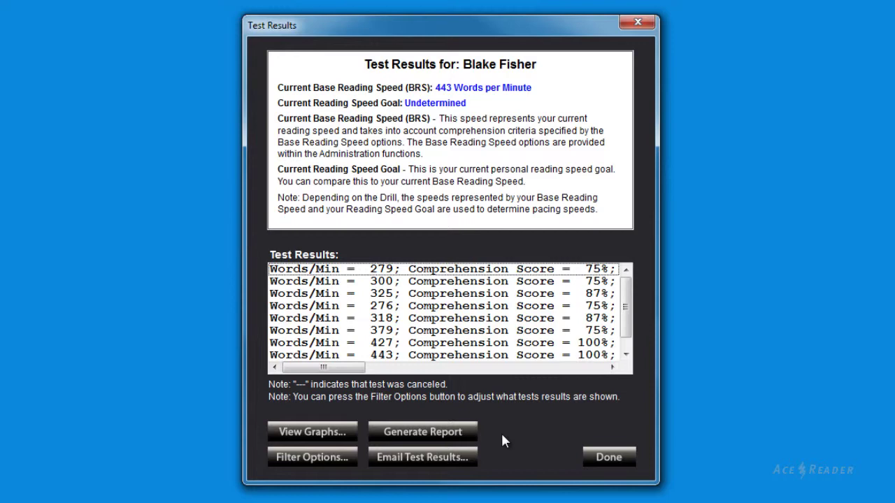
click(321, 433)
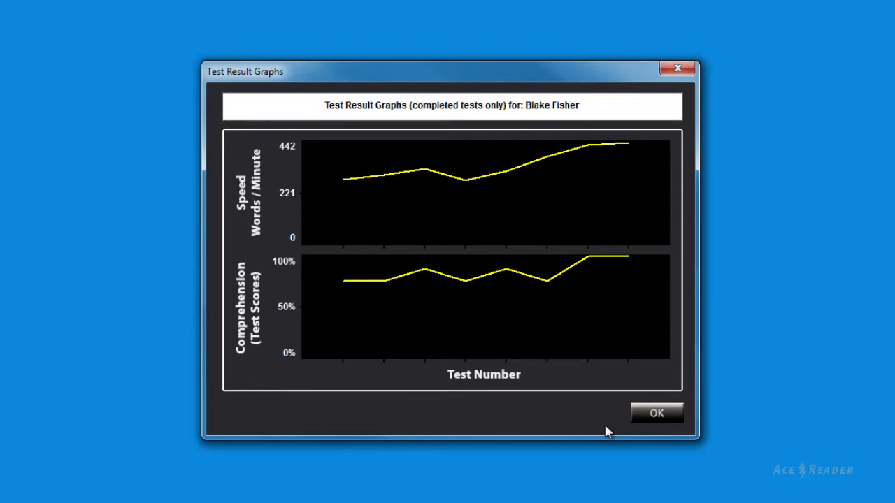
click(650, 413)
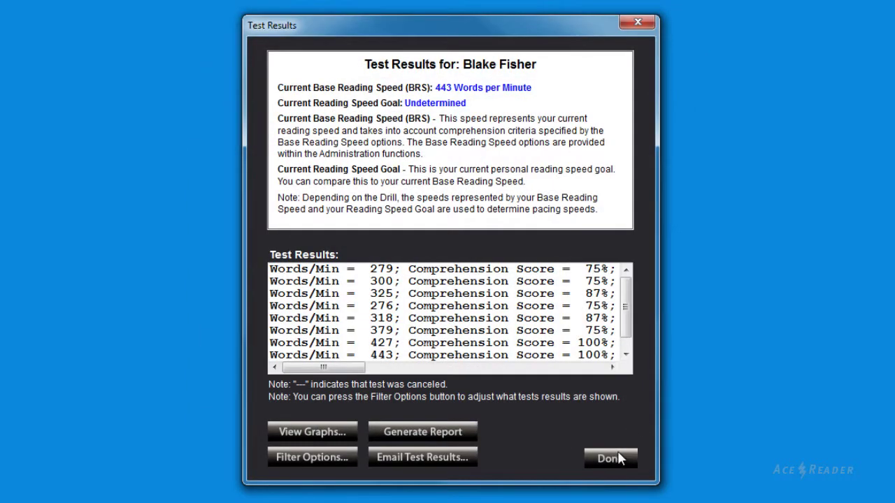
click(612, 457)
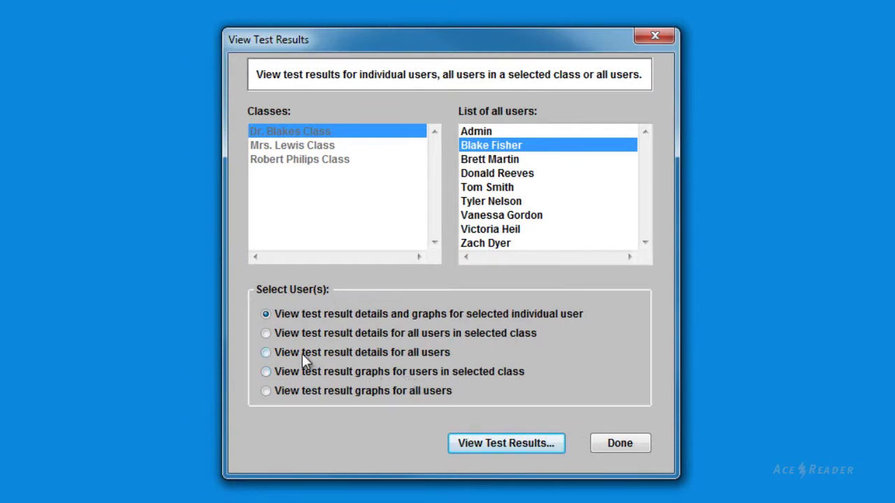
Show test result details for all users and generate a text report of them
click(267, 353)
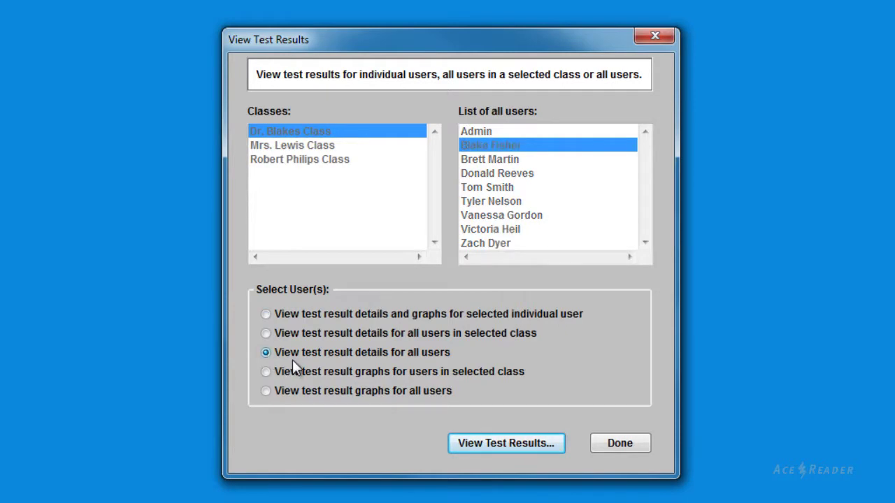
click(508, 443)
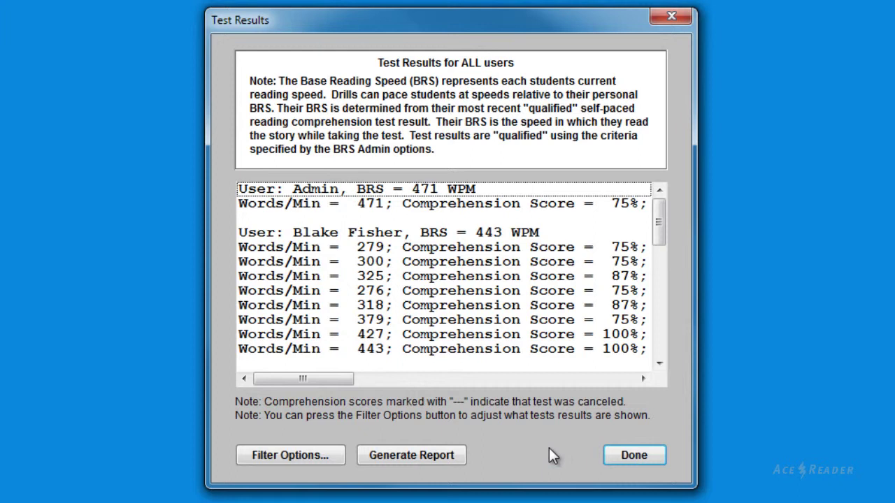
mouse_move(661, 245)
mouse_down()
mouse_move(664, 279)
mouse_move(673, 256)
mouse_up()
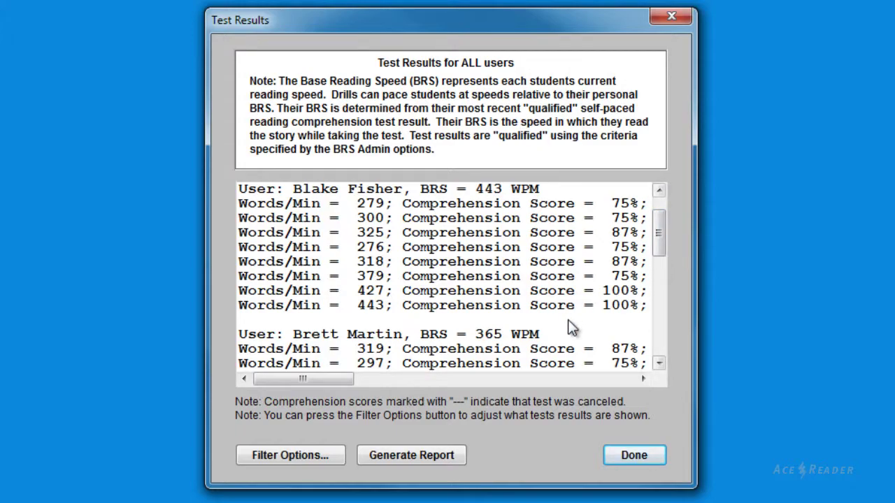
click(437, 451)
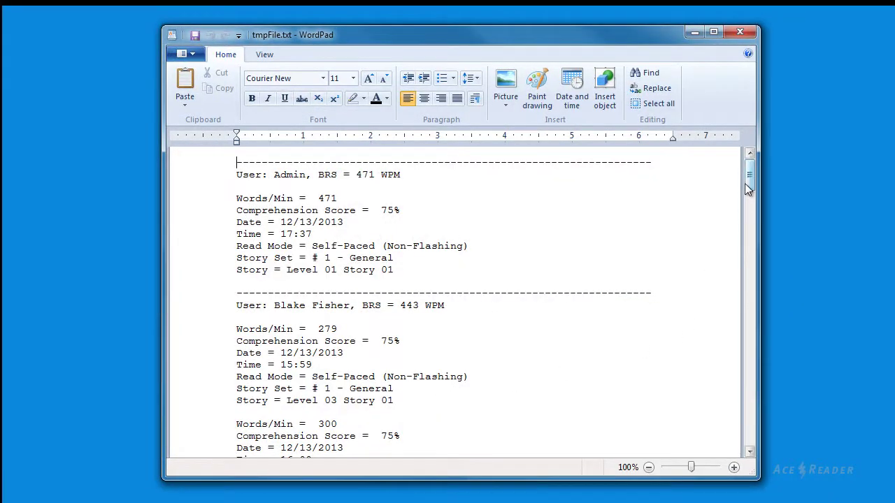
scroll(748, 183, down, 1)
scroll(754, 182, up, 1)
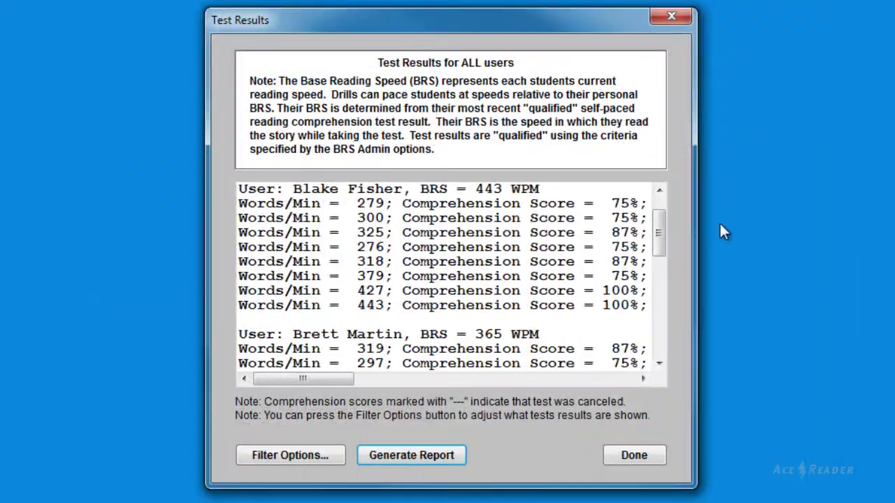
click(296, 456)
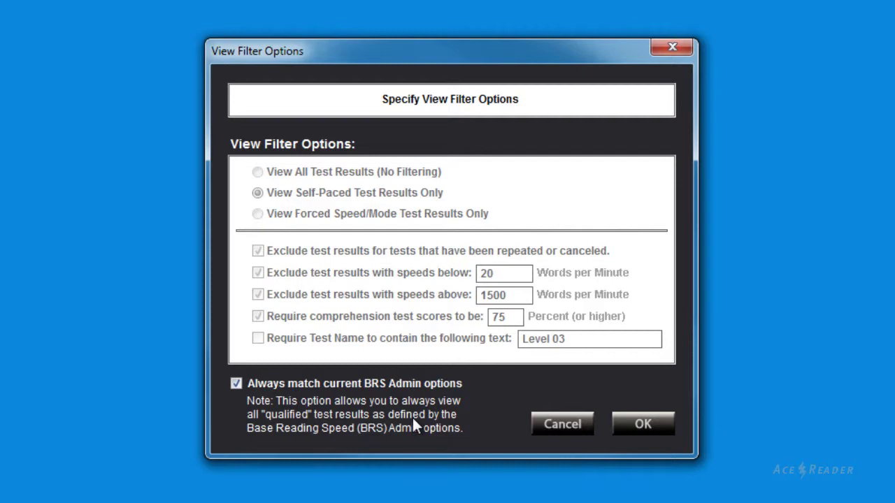
Try unchecking BRS matching and viewing all results, then cancel the filter and close the results
click(237, 386)
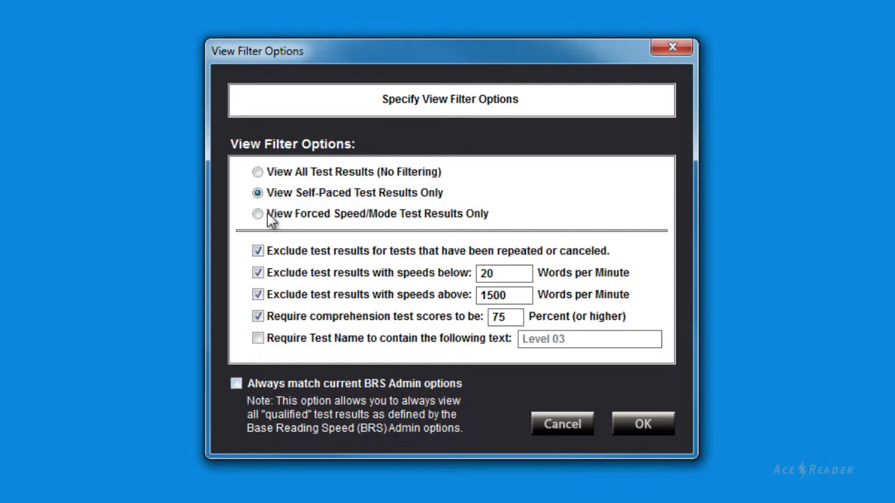
click(258, 175)
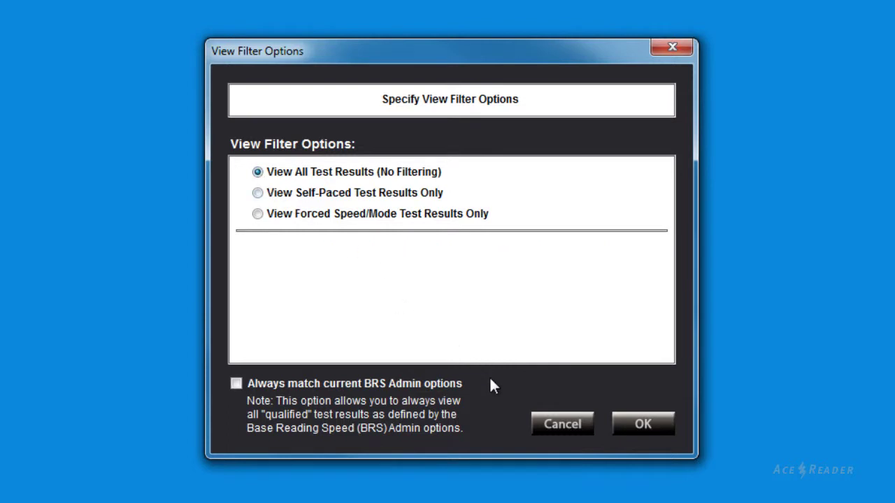
click(547, 421)
click(626, 453)
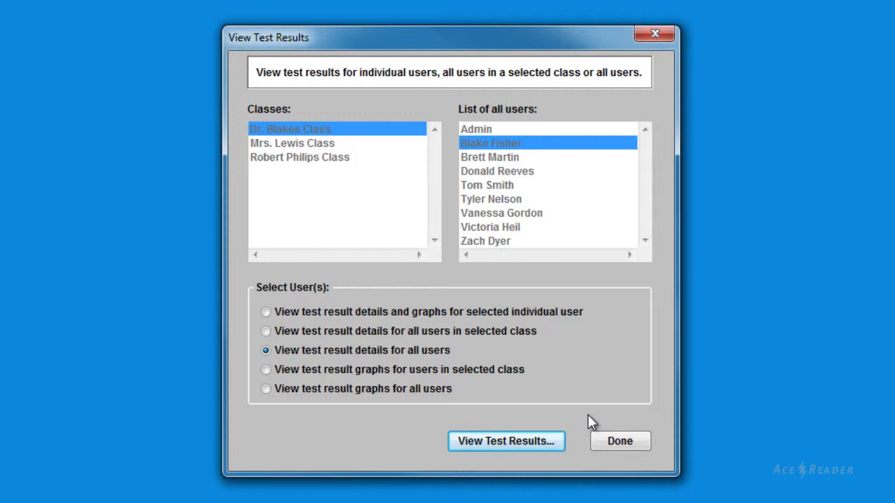
Page through all users' result graphs student by student, then close the graphs and results window
click(265, 391)
click(478, 443)
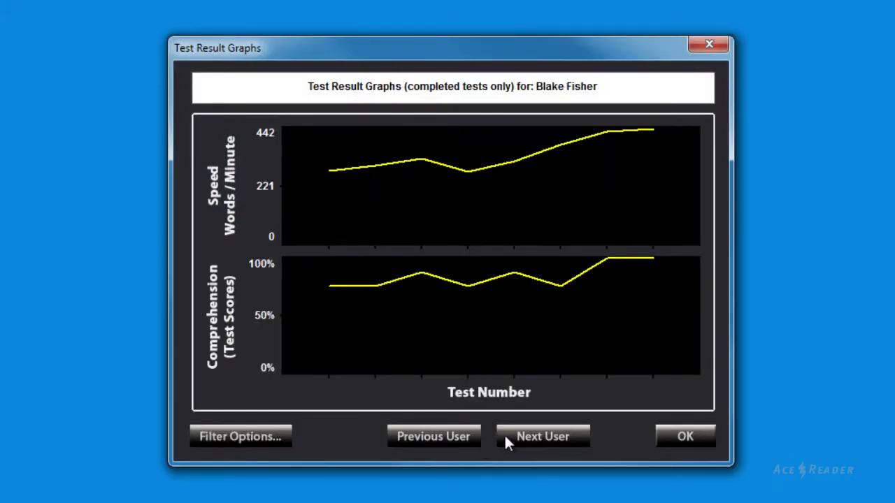
click(505, 438)
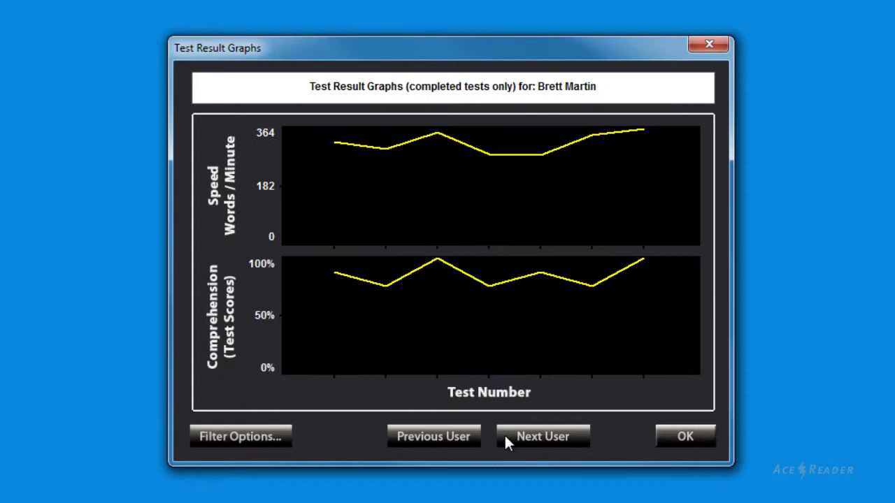
click(471, 441)
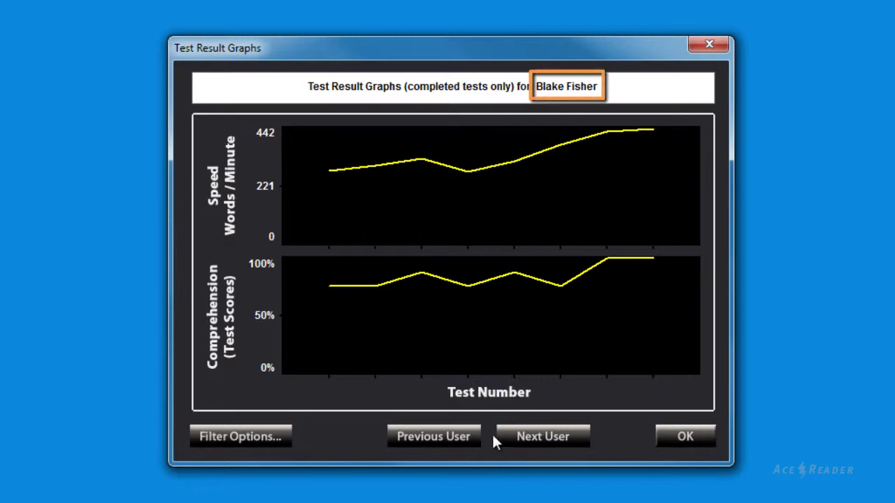
click(503, 434)
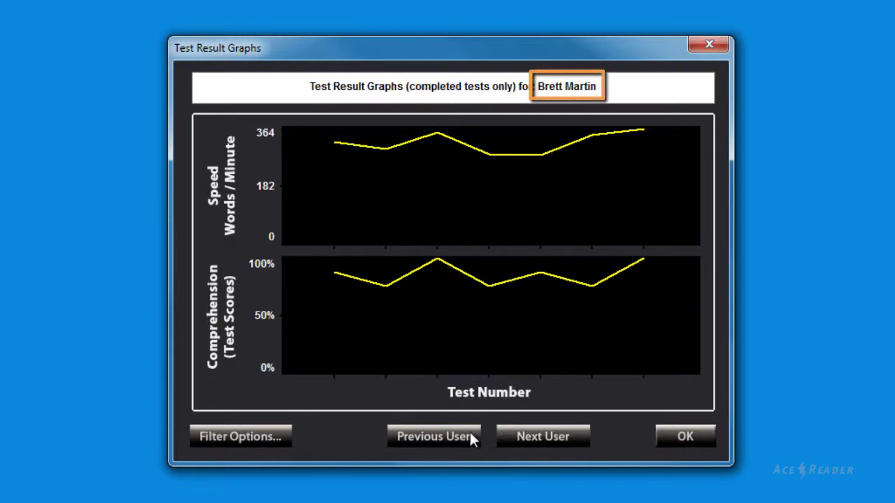
click(471, 438)
click(674, 437)
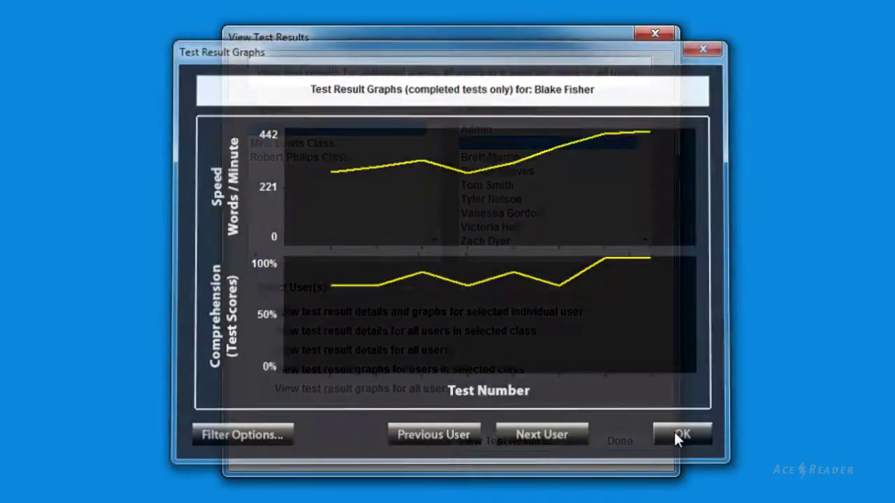
click(620, 441)
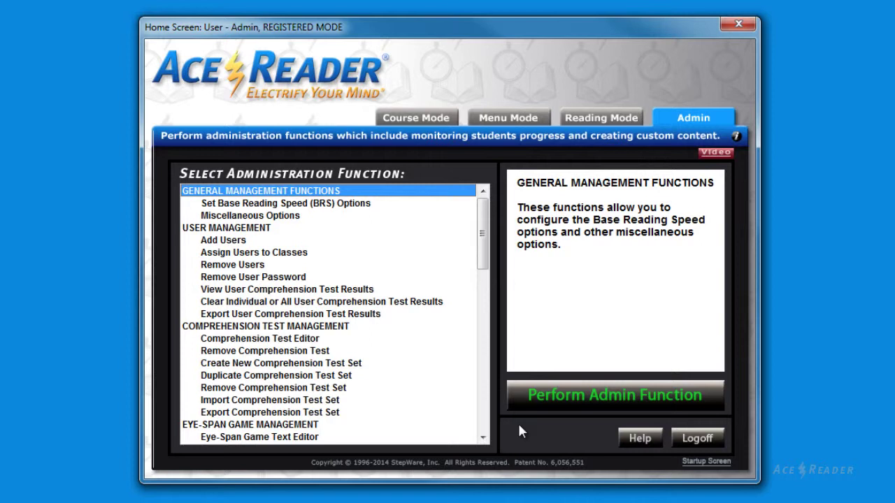
Open the Comprehension Test Editor and load Level 01 Story 01
click(330, 340)
click(551, 398)
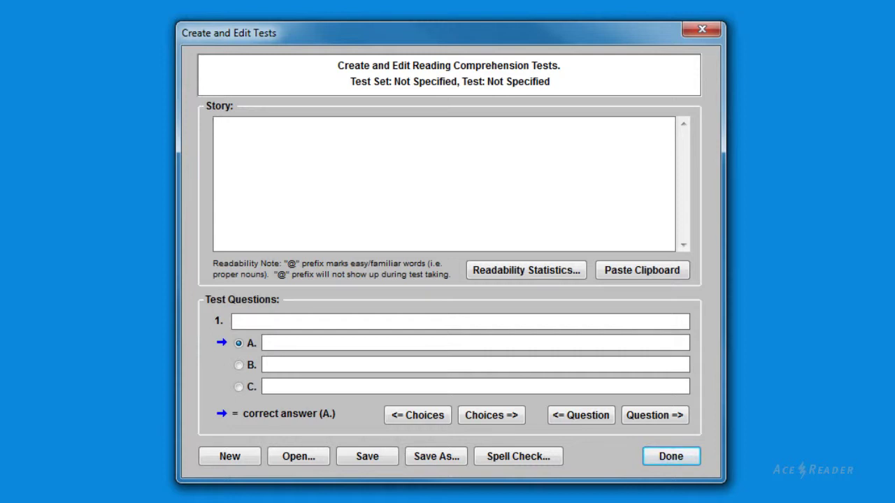
click(309, 453)
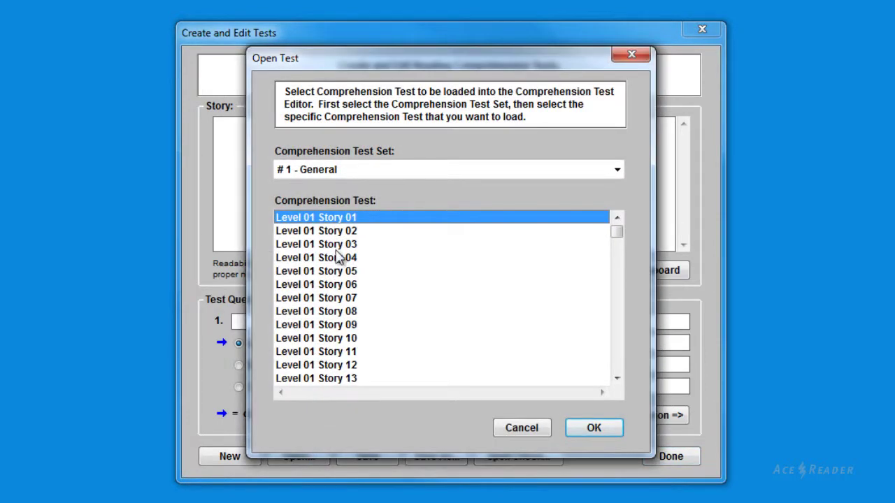
click(587, 426)
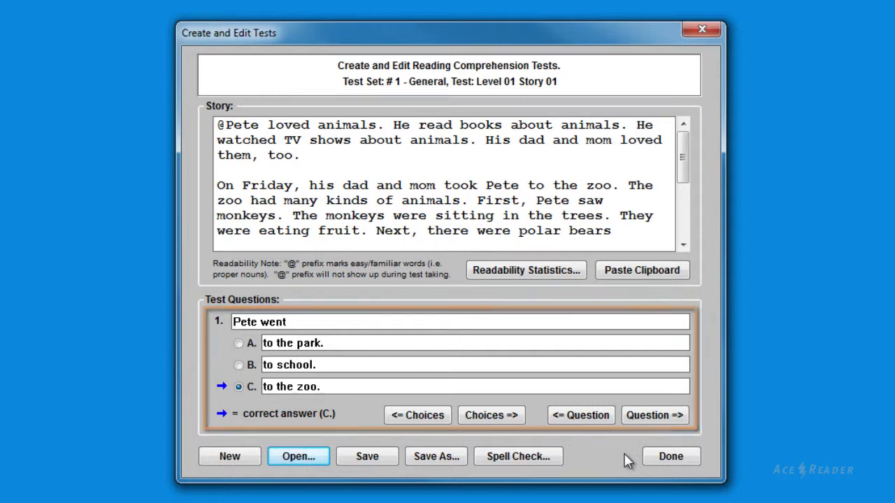
Browse between questions 1 and 2 and answer choices A–C and D–F
click(644, 416)
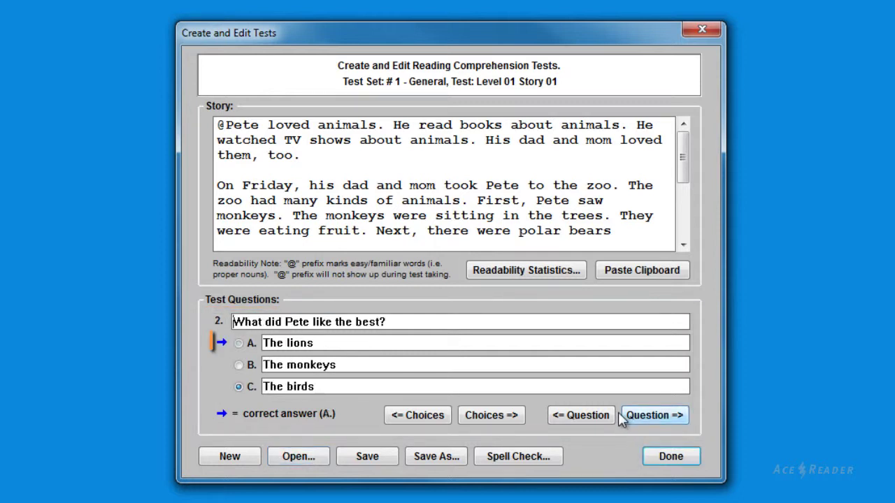
click(580, 416)
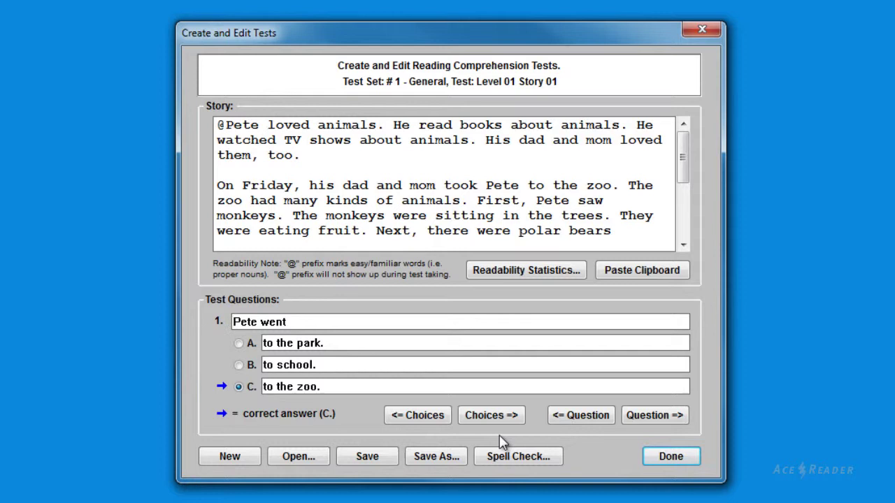
click(493, 417)
click(439, 418)
Start a new test with story 'This is my story' and question 'This is my first question'
click(237, 456)
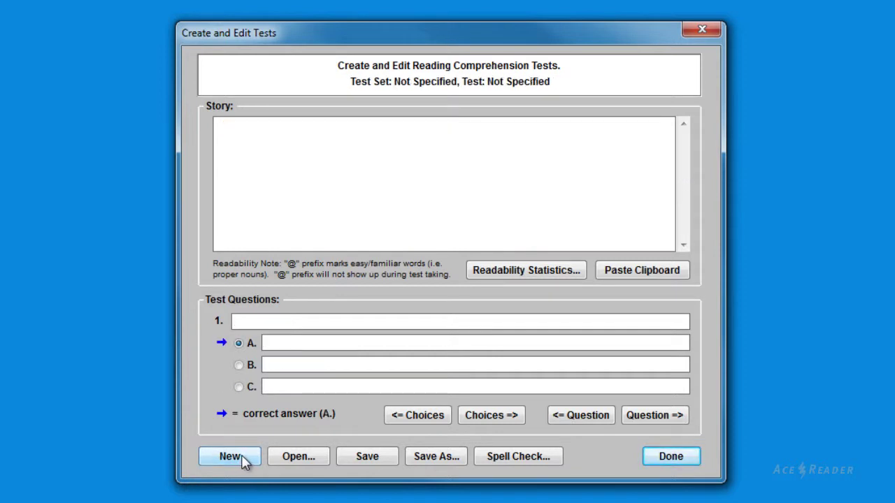
text(This is my story)
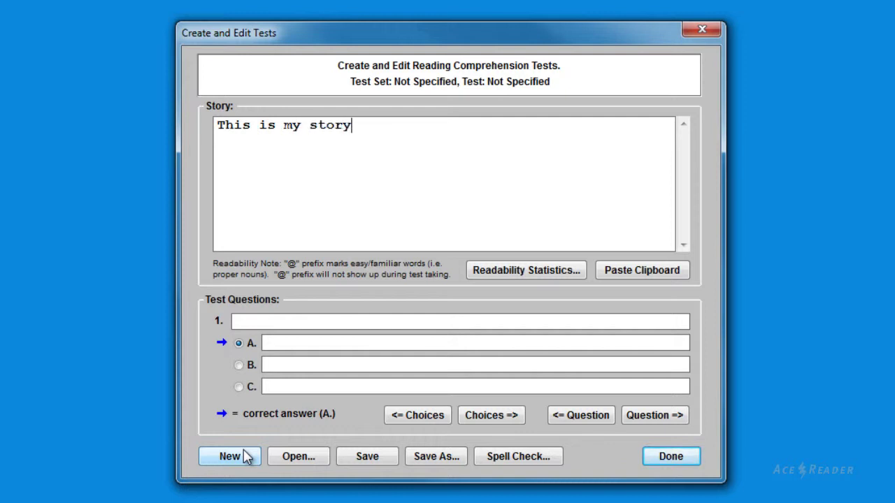
click(277, 321)
text(This is)
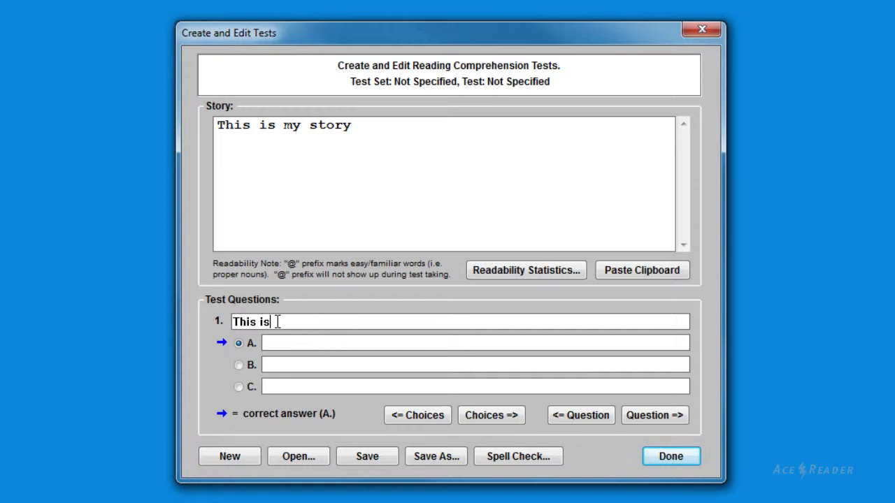
text( my first question)
Add choices 'my first choice' and 'my second choice', marking B as correct
key(Tab)
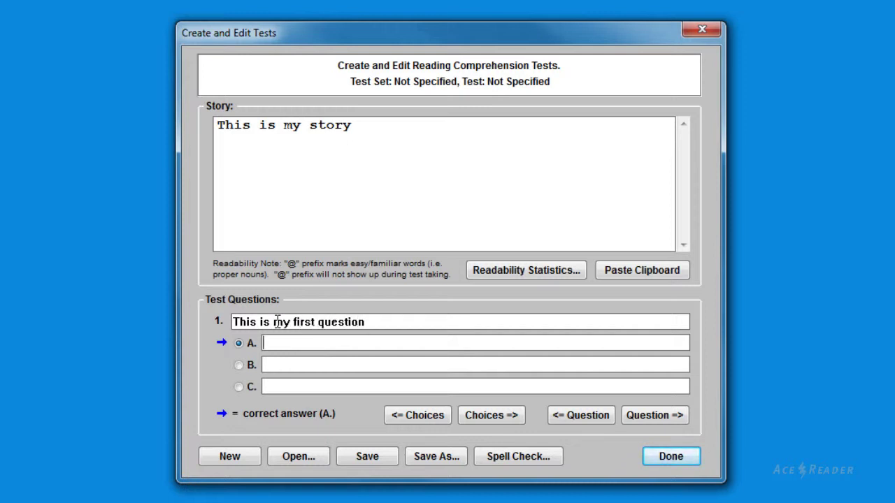
text(my first choicemy)
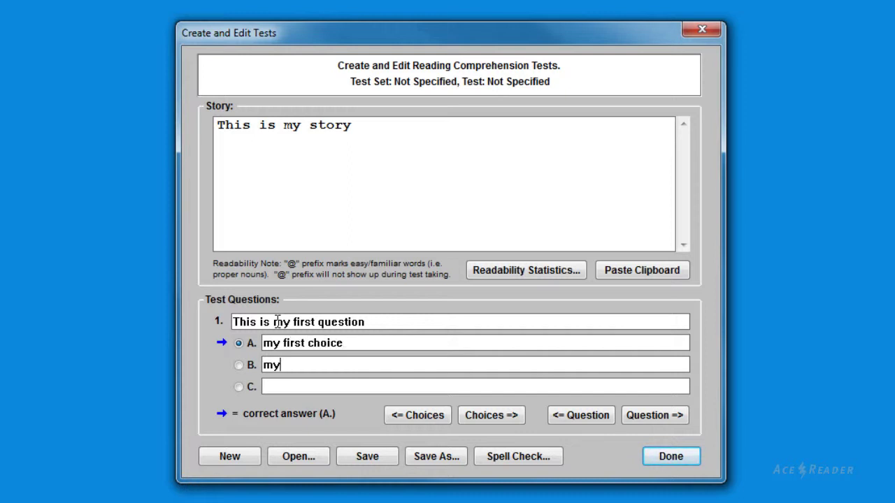
text( second choice)
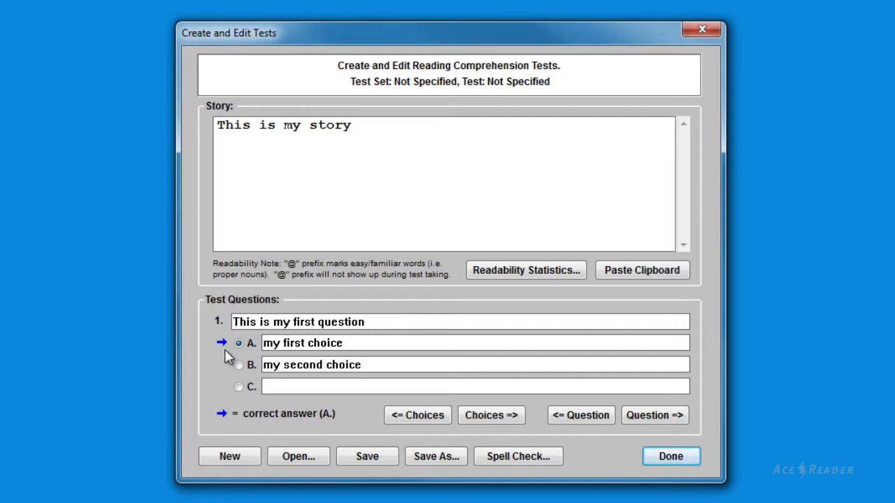
click(243, 366)
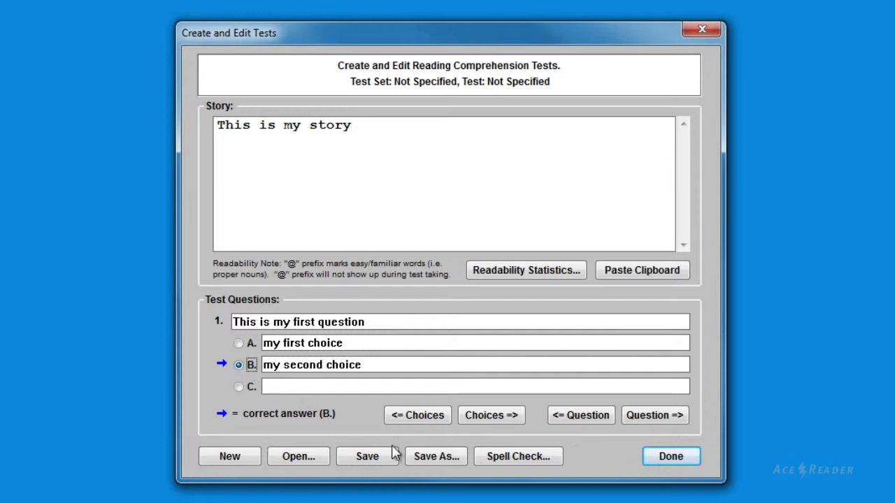
click(422, 455)
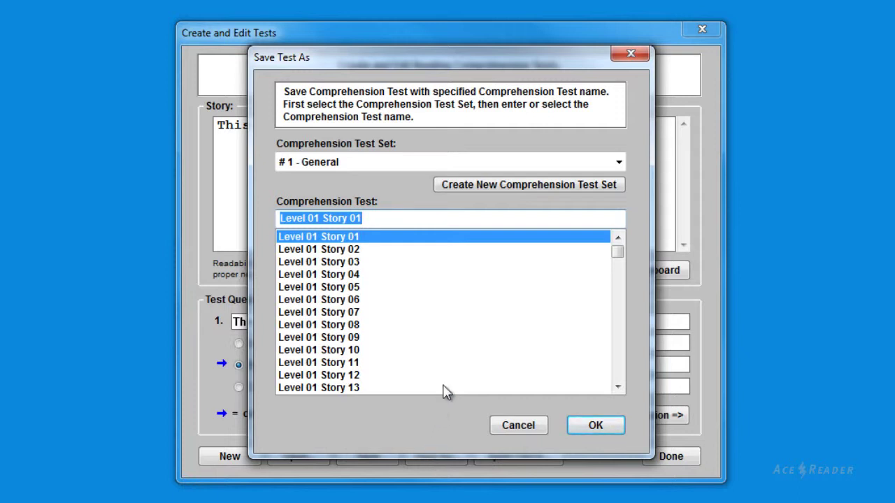
Create set 'My Test Set', save the test in it as 'My First Test', and close the editor
click(519, 188)
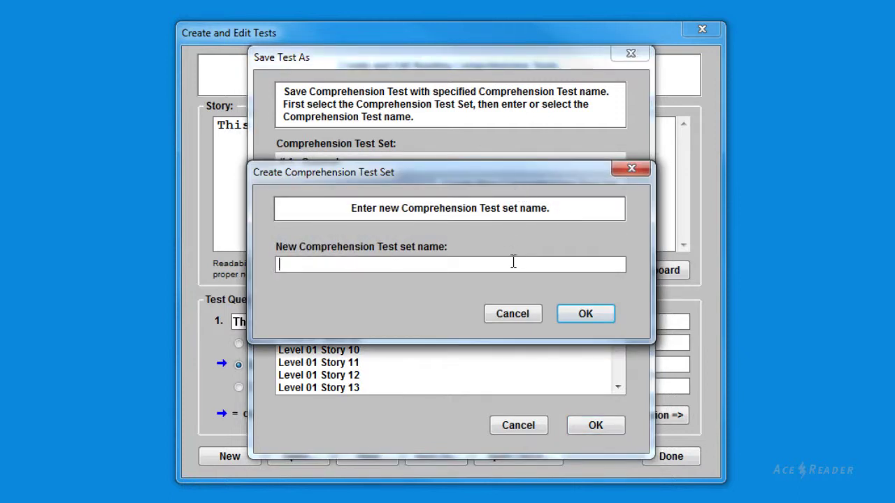
text(My Test Set)
click(591, 314)
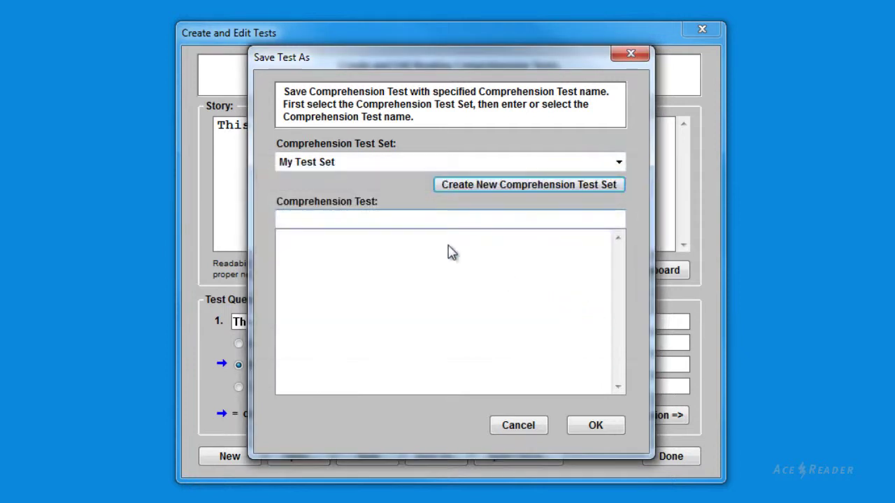
click(418, 221)
text(My First Test)
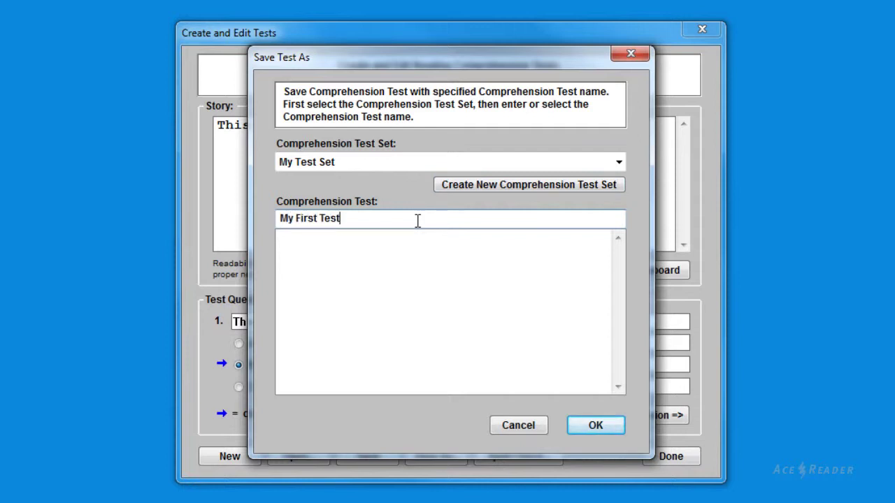
click(586, 430)
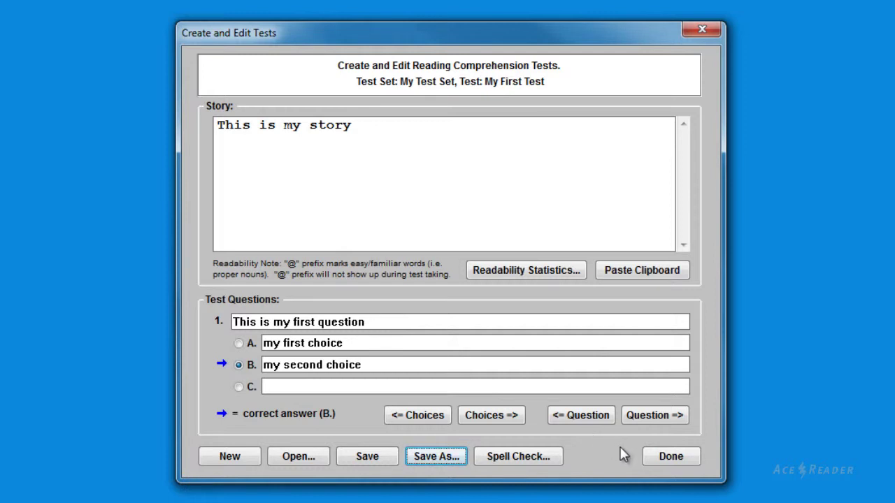
click(670, 456)
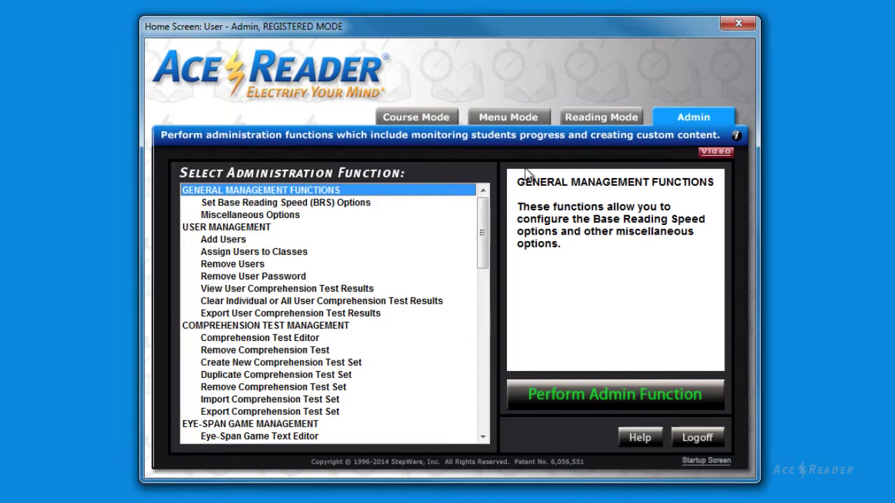
From Menu Mode, begin a self-paced comprehension test using My Test Set's My First Test
click(510, 119)
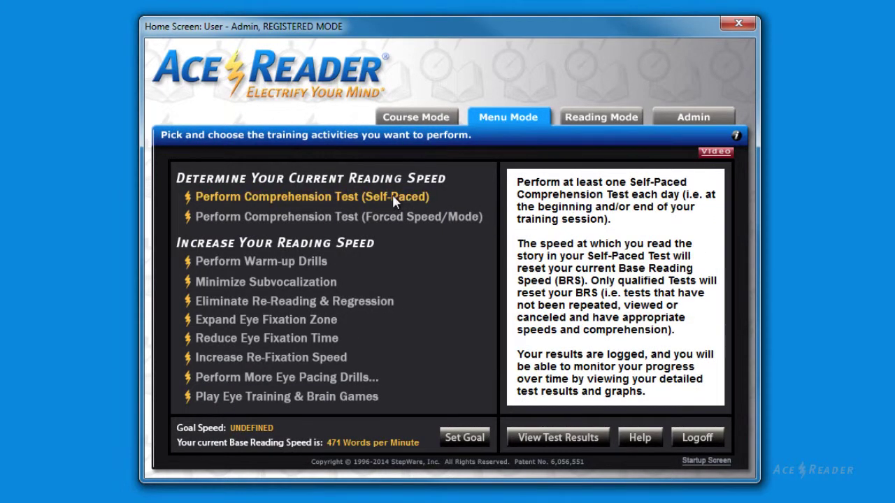
click(356, 197)
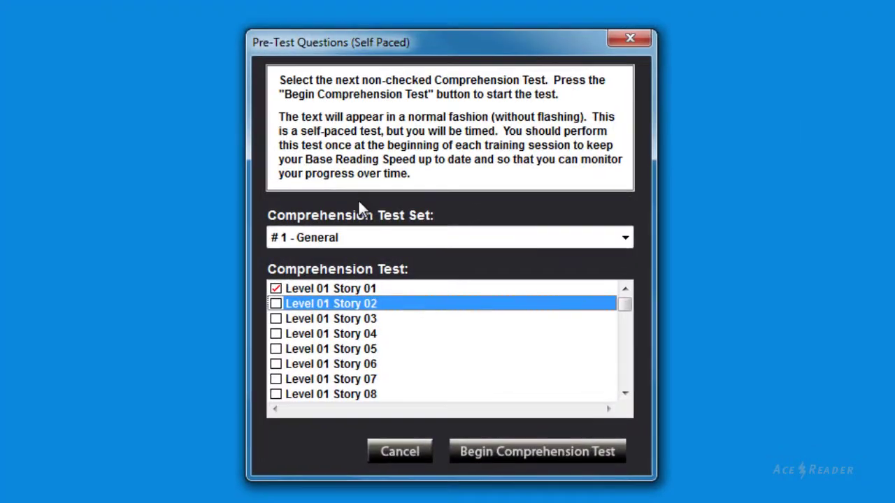
click(628, 242)
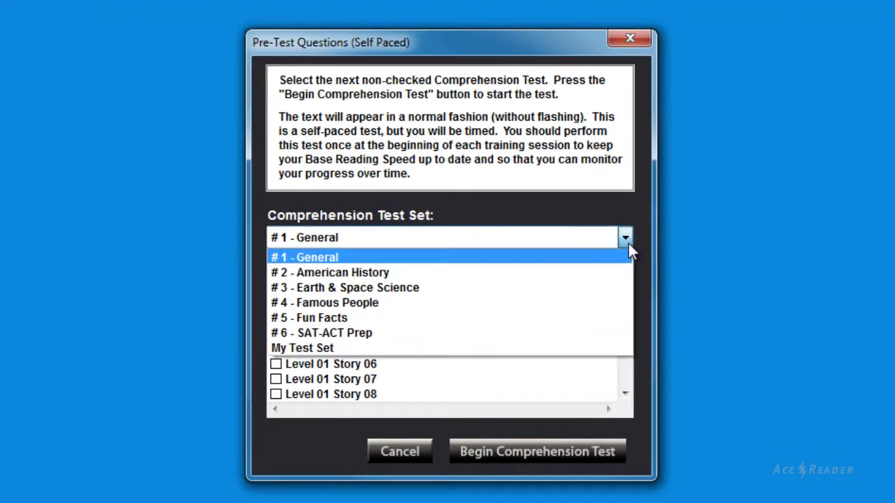
click(389, 349)
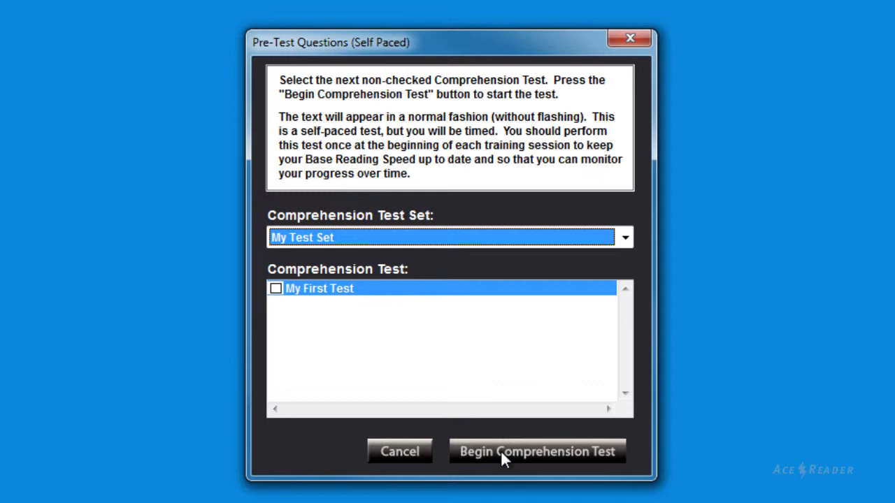
click(538, 456)
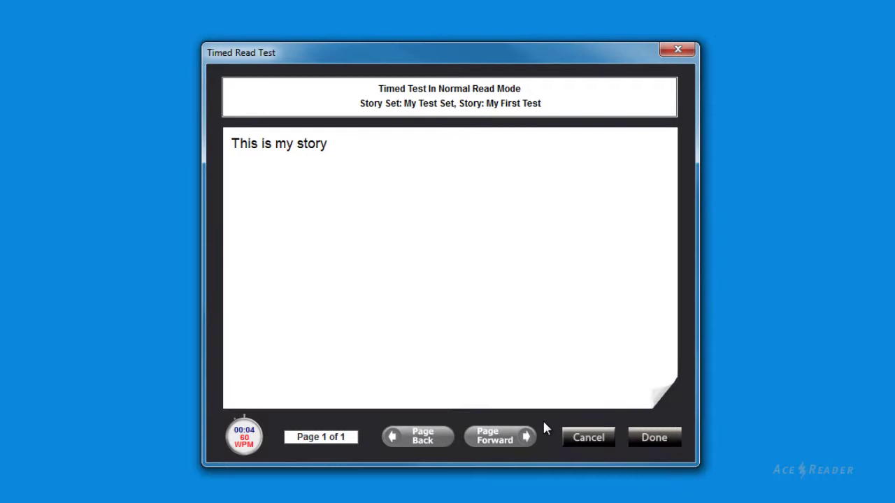
Finish the reading, answer B in the quiz, and accept the 100% comprehension, 40 WPM result
click(640, 439)
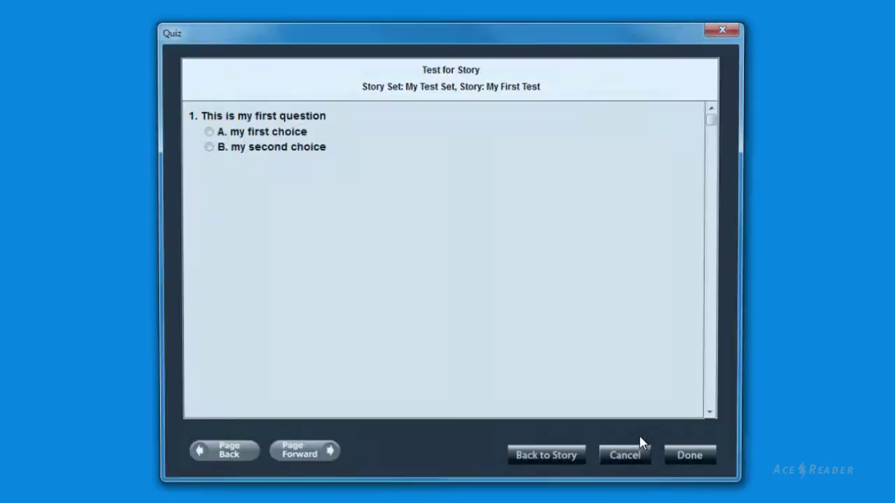
click(207, 146)
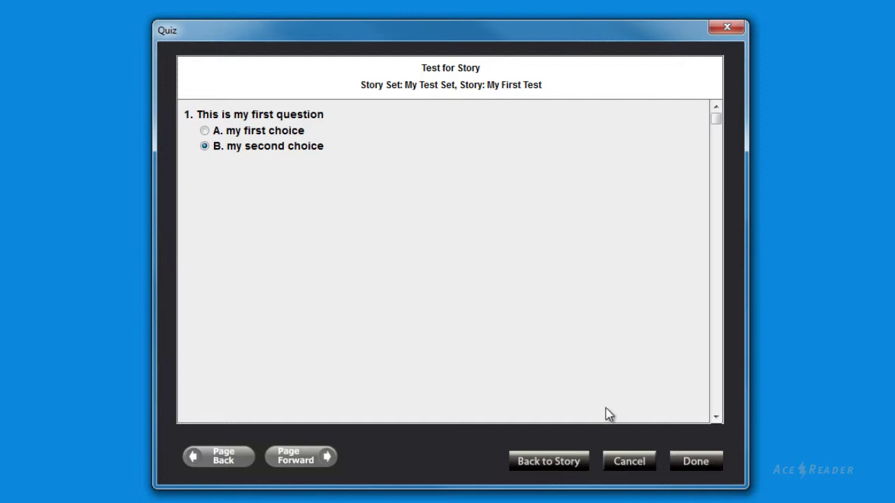
click(681, 462)
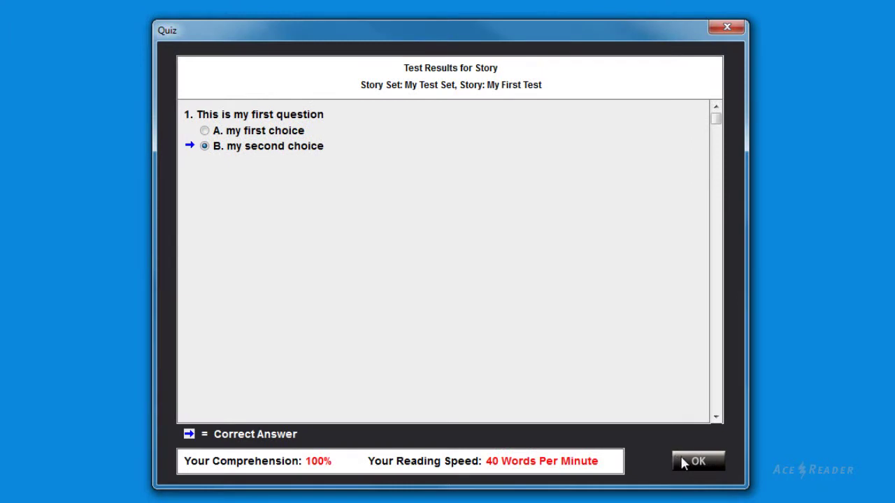
click(682, 459)
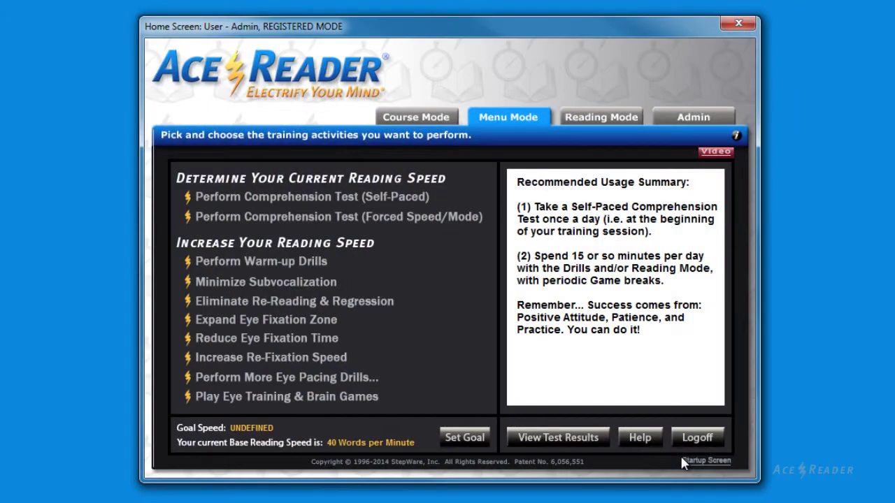